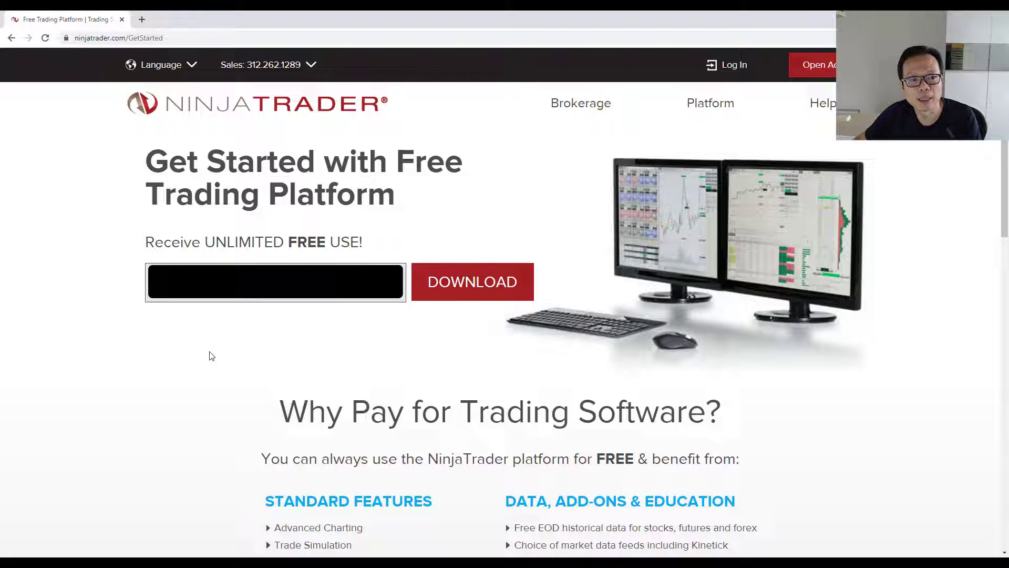
# - Submit the email on the NinjaTrader website to request the free platform download
pyautogui.click(489, 304)
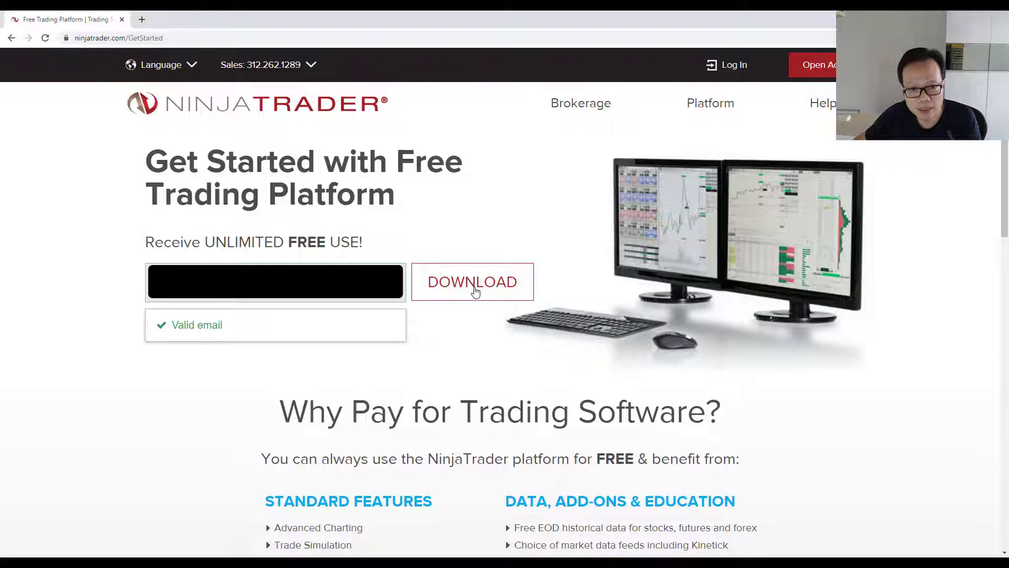
pyautogui.click(475, 290)
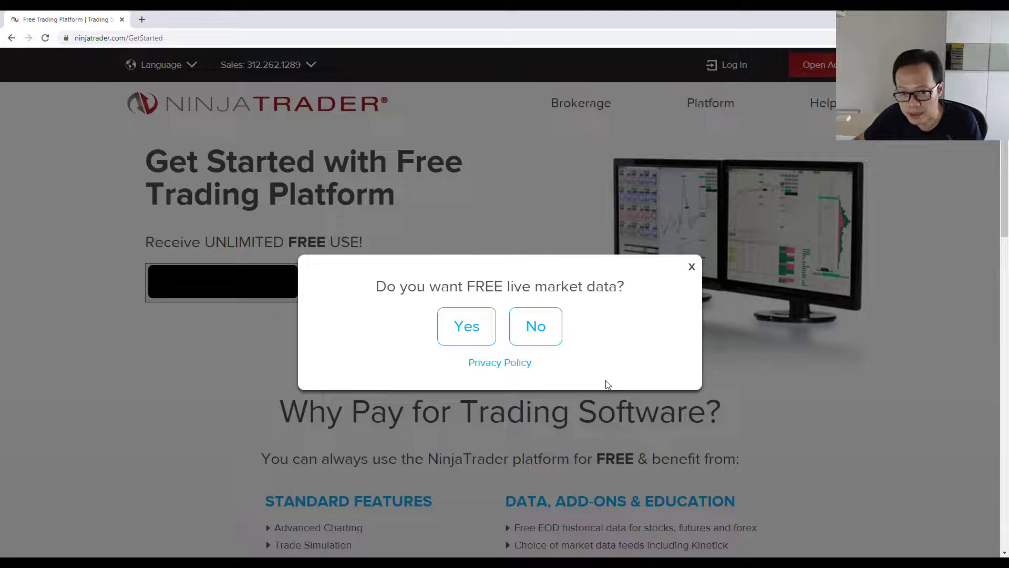
# - Decline the free live market data offer so NinjaTrader 7's Control Center comes up
pyautogui.click(534, 332)
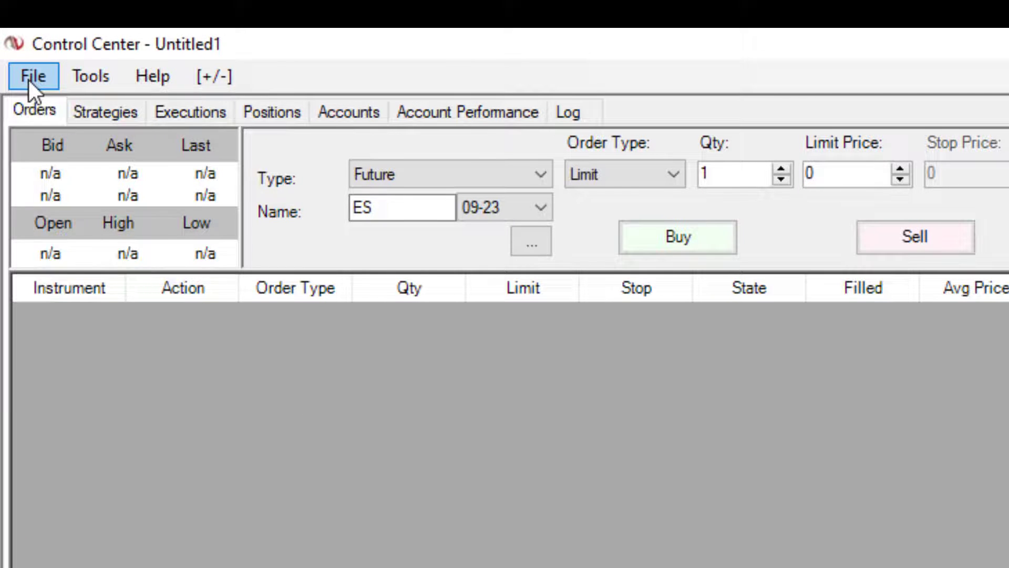
# - Open the File menu's Connect options to reach the Kinetick data feed
pyautogui.click(29, 80)
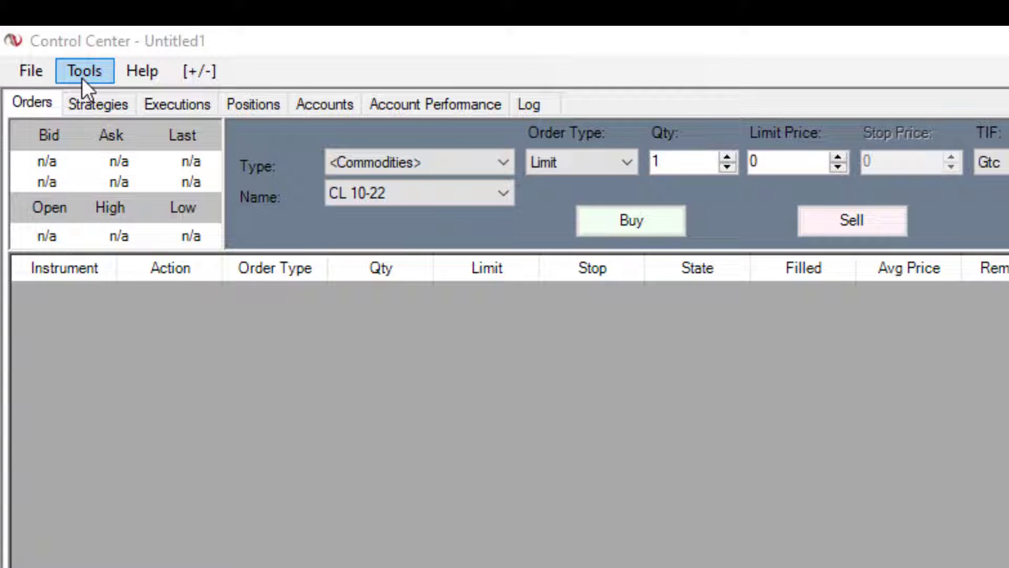
# - Open the Instrument Manager from Tools and create a new instrument list
pyautogui.click(82, 77)
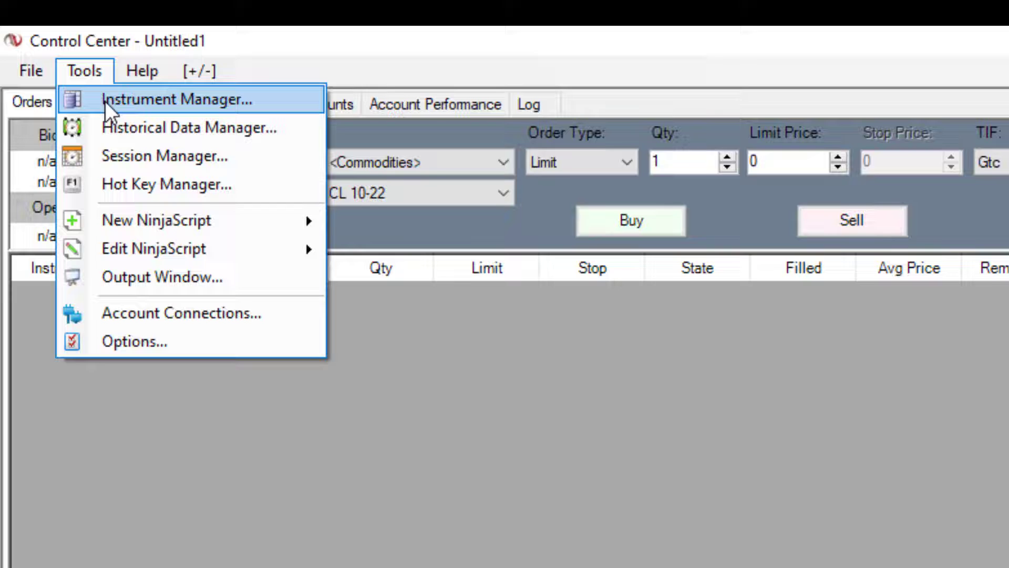
pyautogui.click(105, 101)
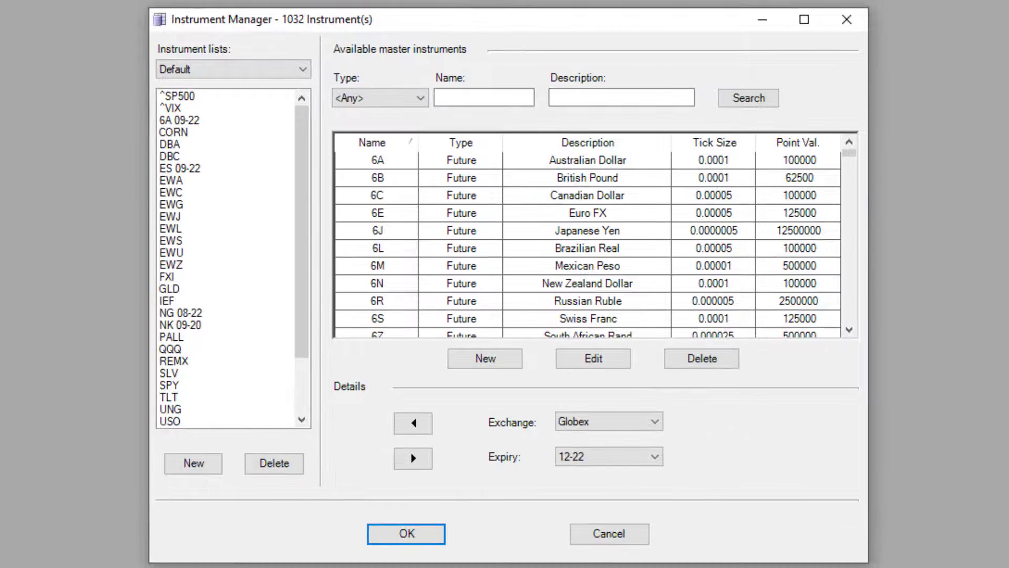
pyautogui.click(193, 464)
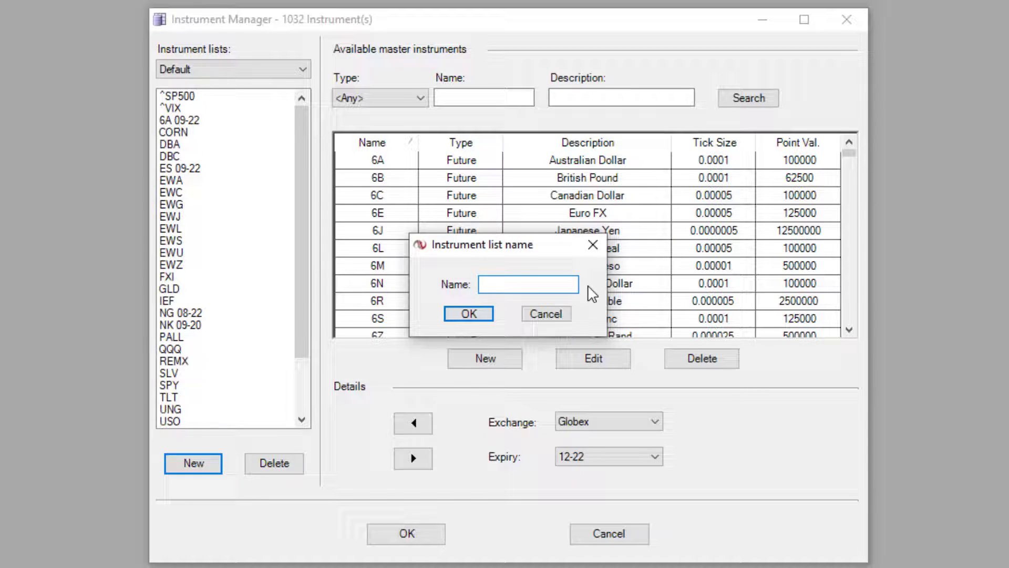
# - Name the new list 'My List' and add SPY to it
pyautogui.write('MyList')
pyautogui.click(471, 316)
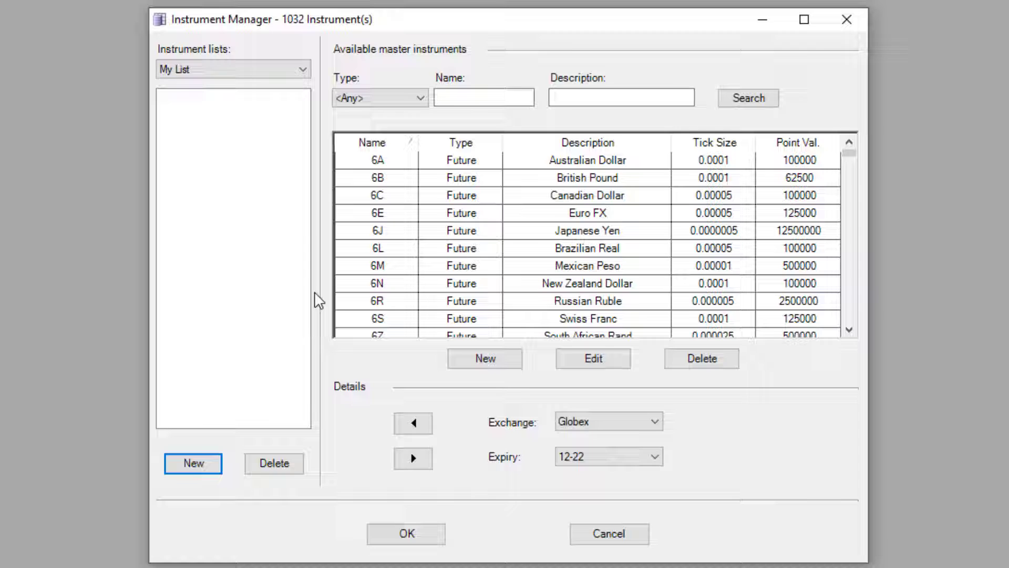
pyautogui.click(532, 98)
pyautogui.write('SPY')
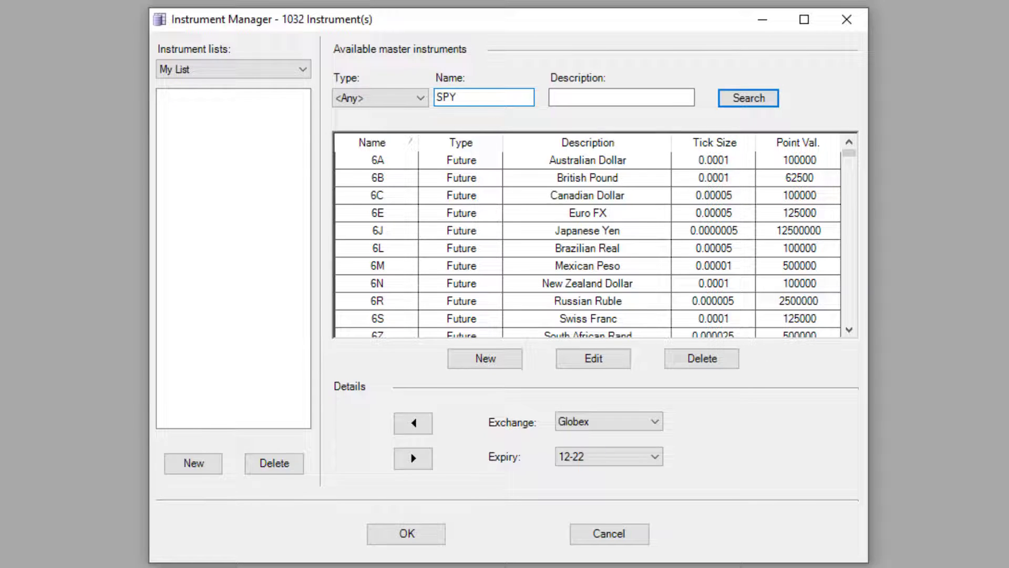
pyautogui.press('Return')
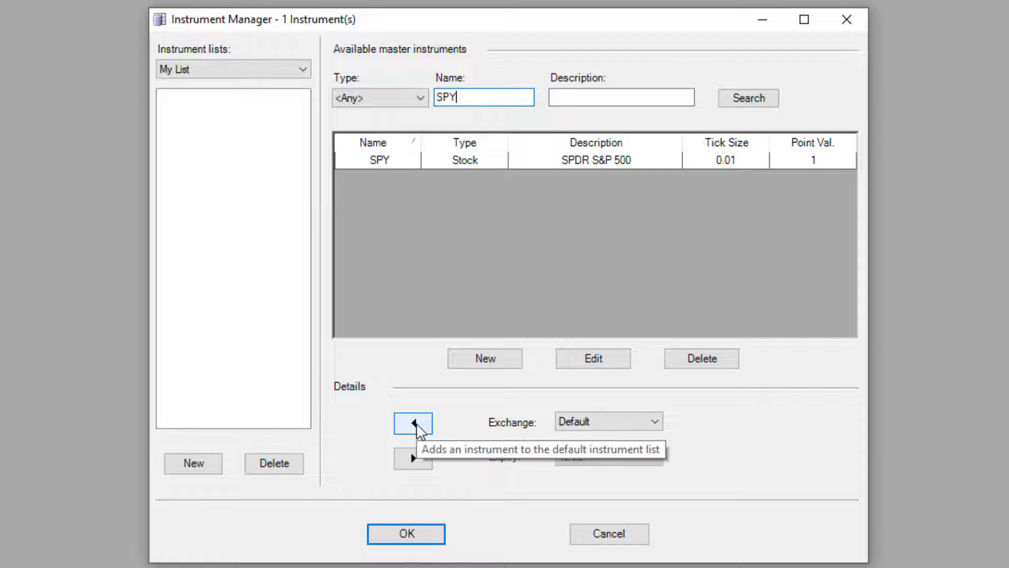
pyautogui.click(414, 424)
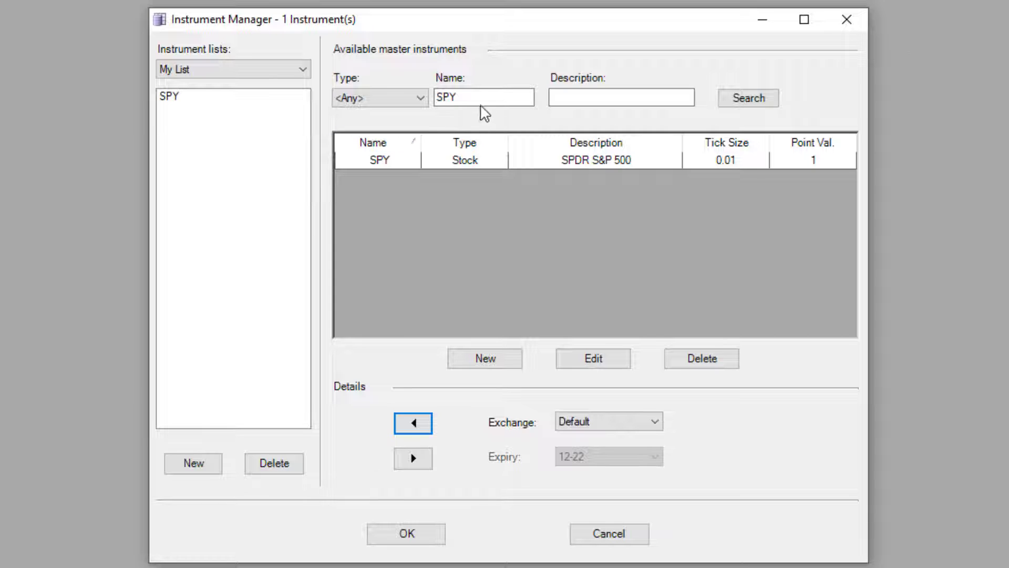
# - Add VNQ and TLT to My List, then save and close the Instrument Manager
pyautogui.moveTo(470, 97); pyautogui.dragTo(429, 98)
pyautogui.write('VNQ')
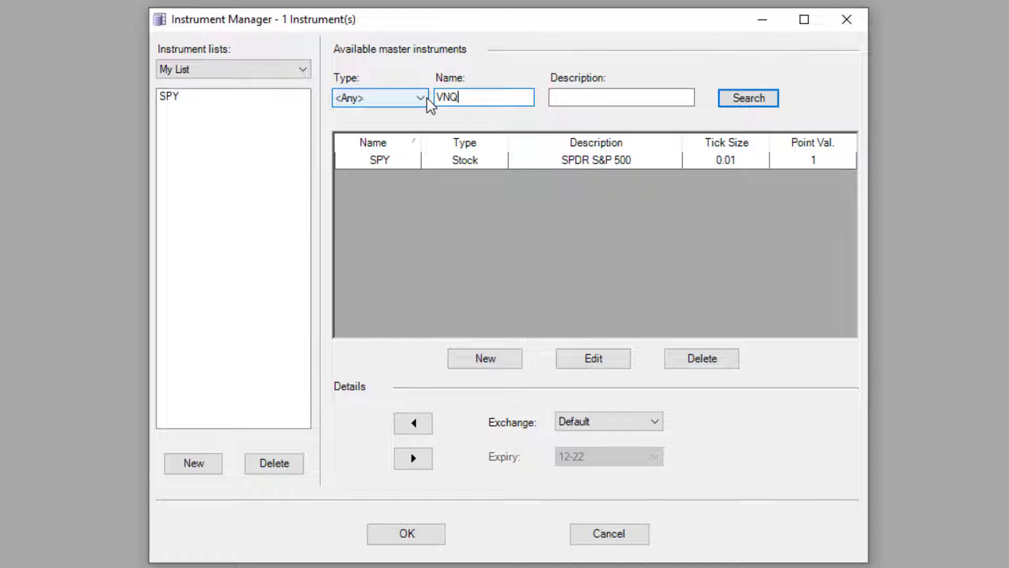
pyautogui.press('Return')
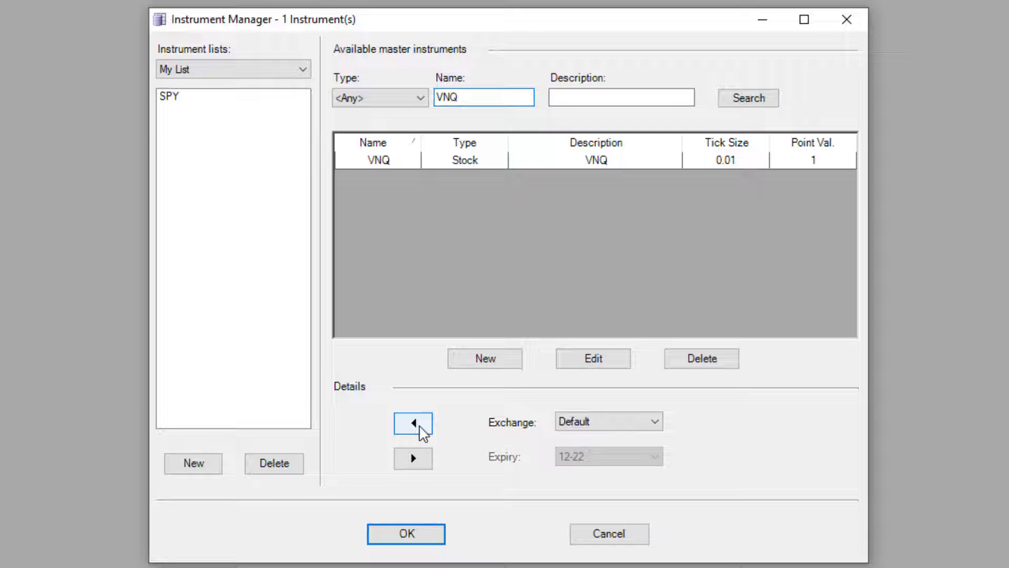
pyautogui.click(419, 427)
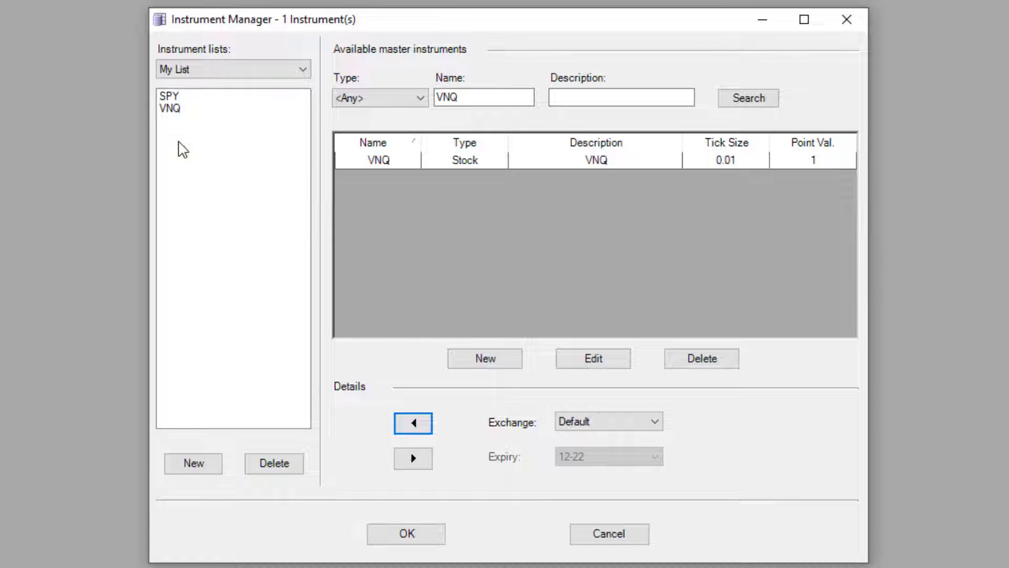
pyautogui.moveTo(487, 97); pyautogui.dragTo(424, 100)
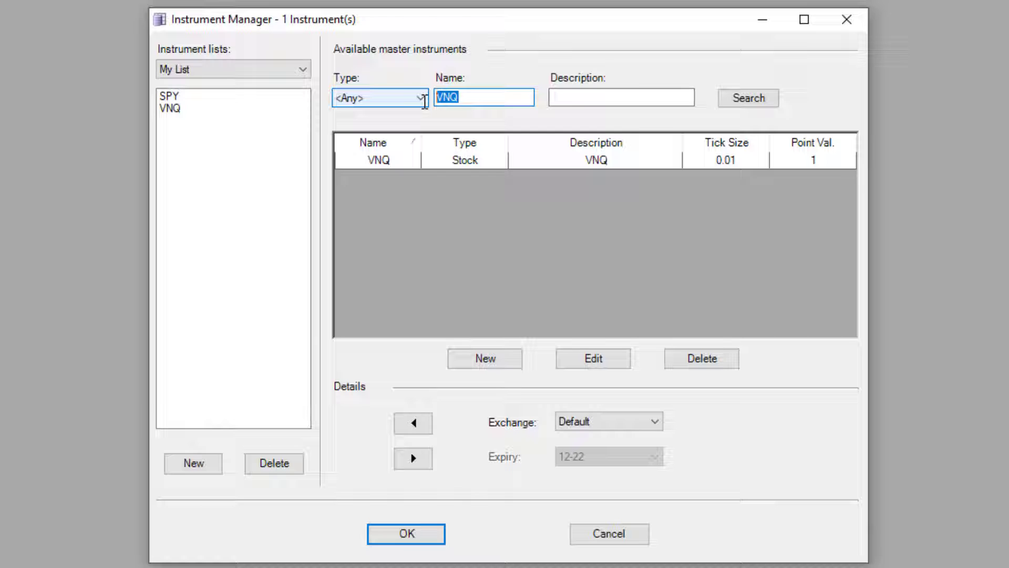
pyautogui.write('TLT')
pyautogui.press('Return')
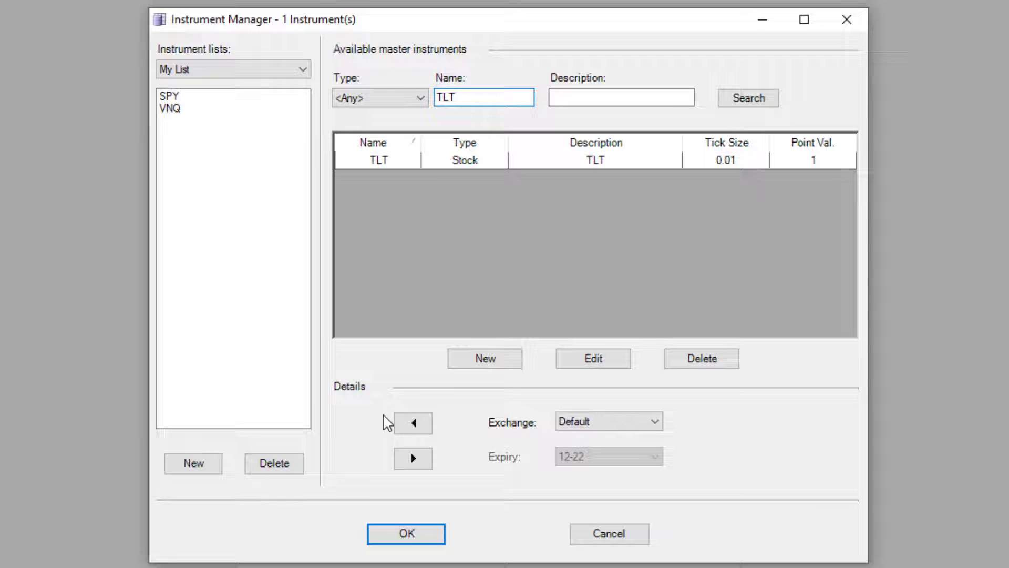
pyautogui.click(419, 430)
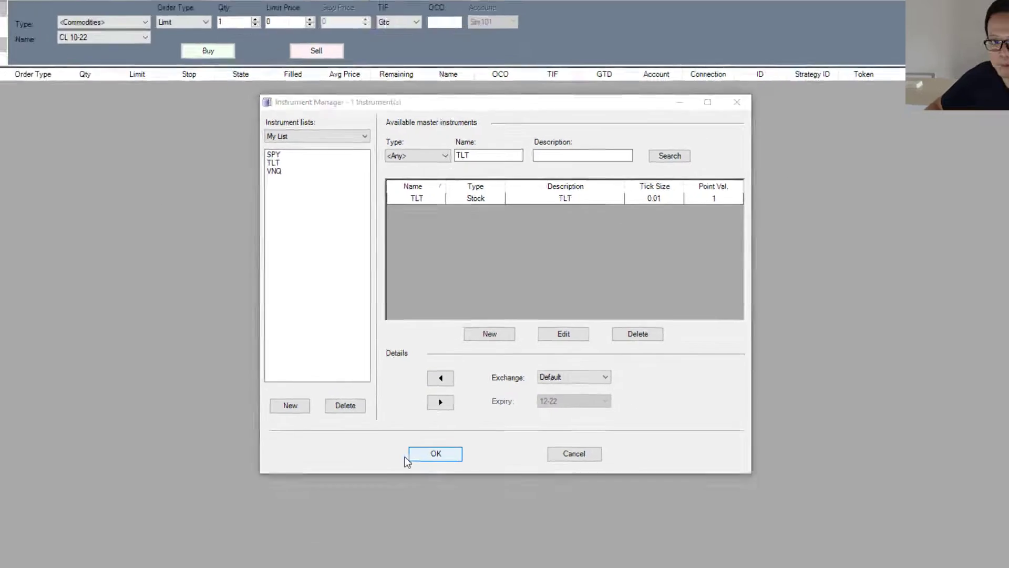
pyautogui.click(393, 539)
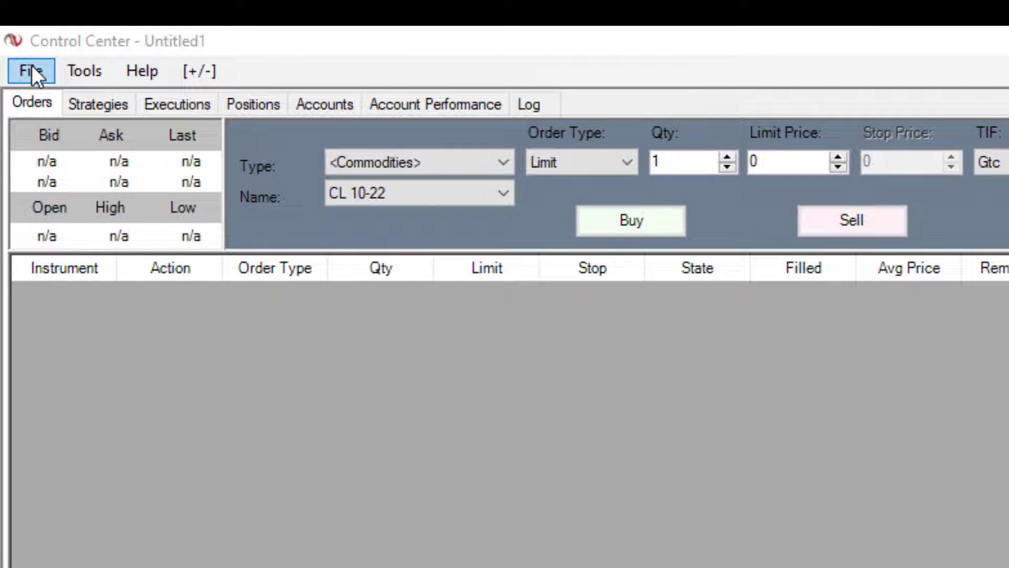
# - Start a new chart via File > New > Chart to bring up the Data Series window
pyautogui.click(31, 65)
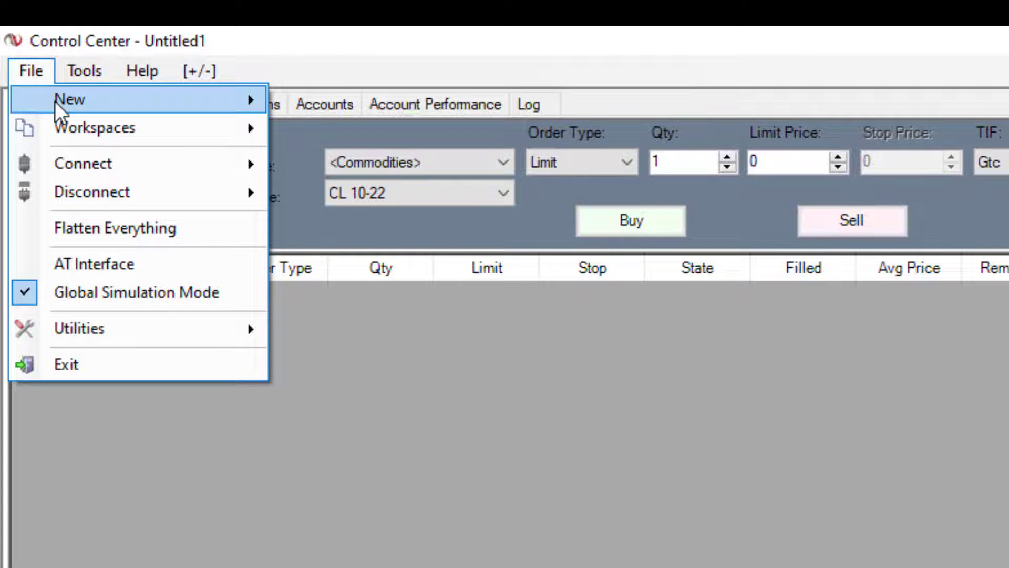
pyautogui.moveTo(69, 99)
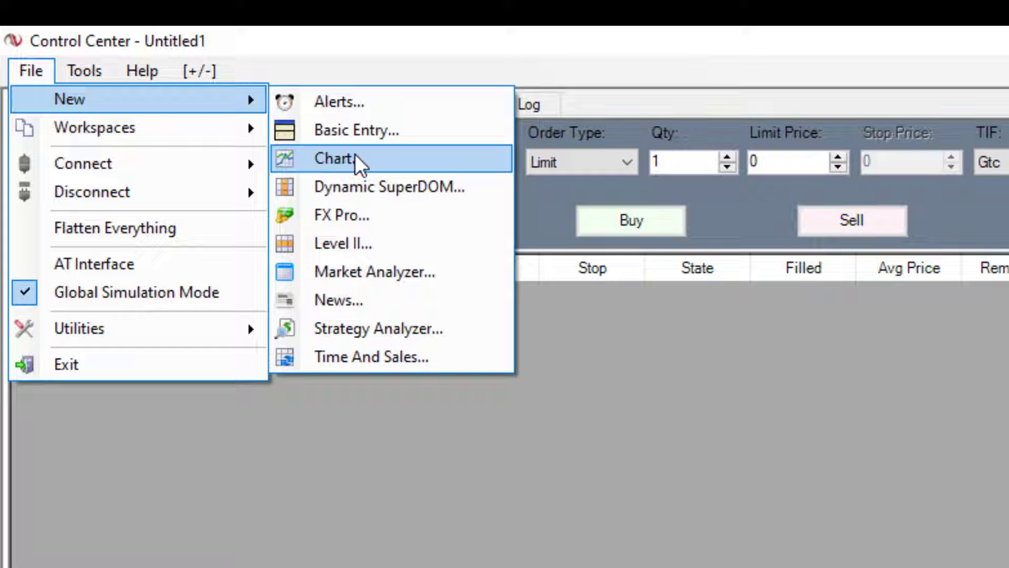
pyautogui.click(355, 155)
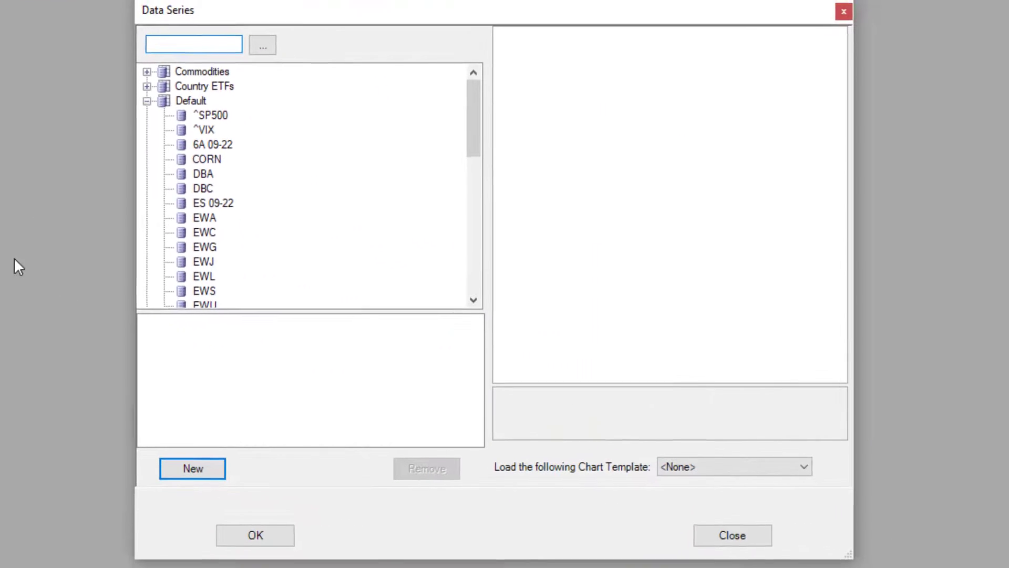
# - Pick SPY from My List as the chart's data series
pyautogui.click(141, 98)
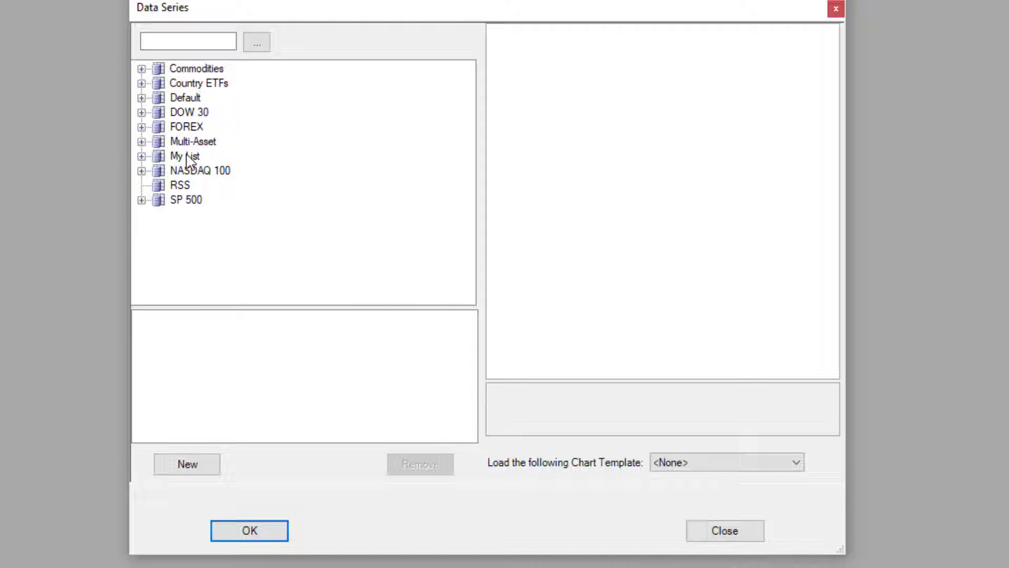
pyautogui.click(141, 156)
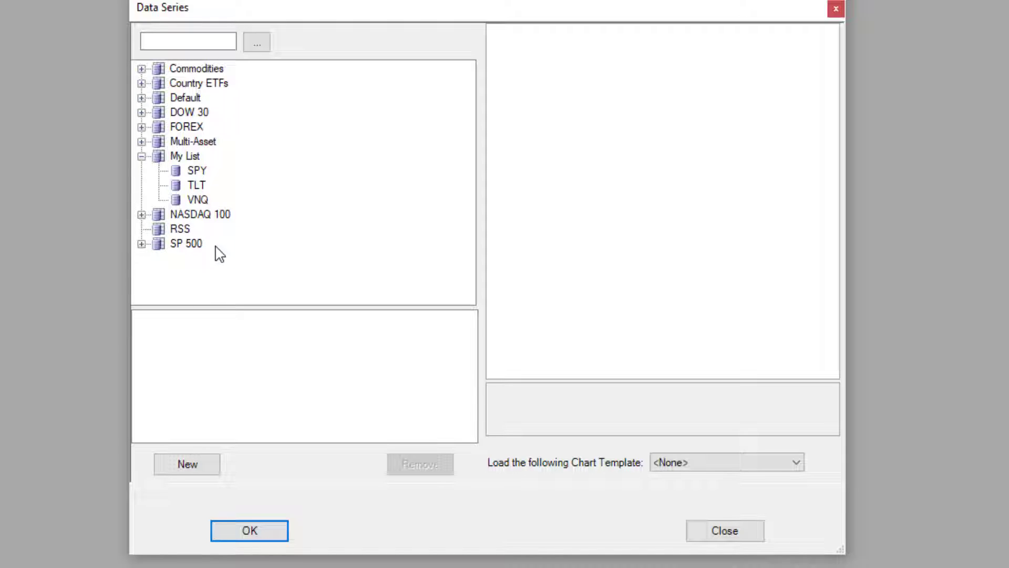
pyautogui.doubleClick(202, 171)
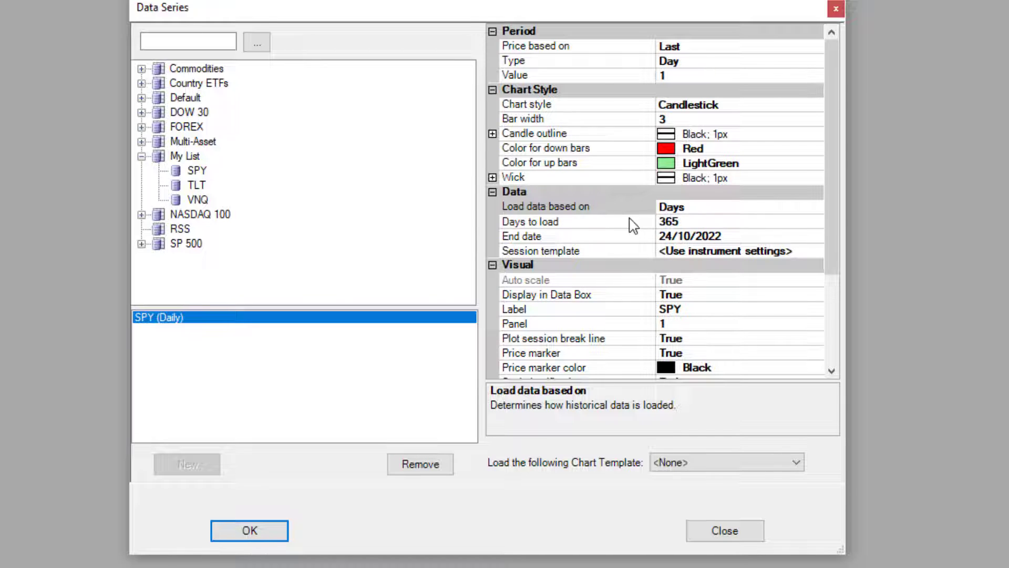
# - Load SPY history by days, setting 36500 days to load
pyautogui.click(815, 208)
pyautogui.click(815, 207)
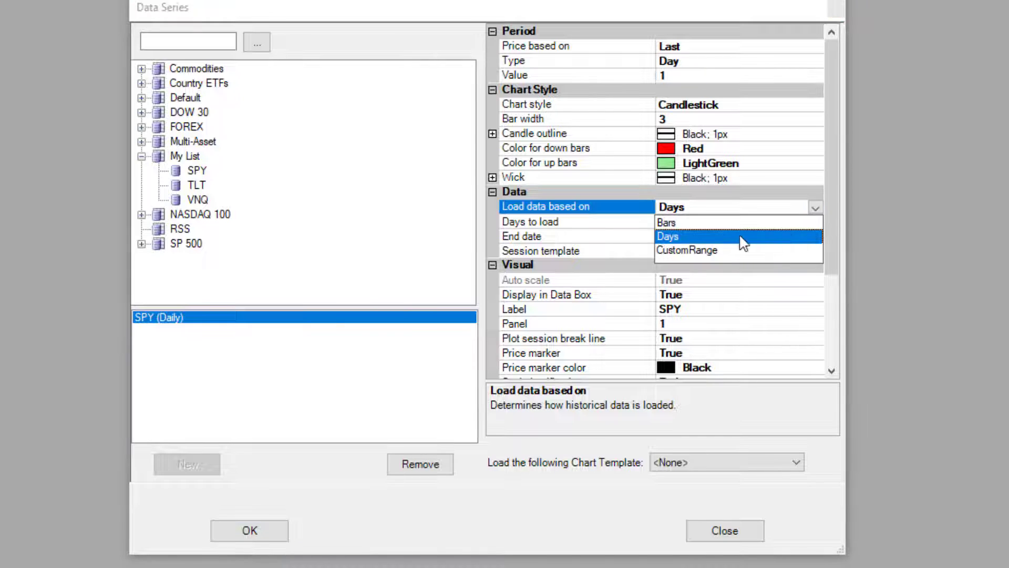
pyautogui.click(674, 221)
pyautogui.click(815, 208)
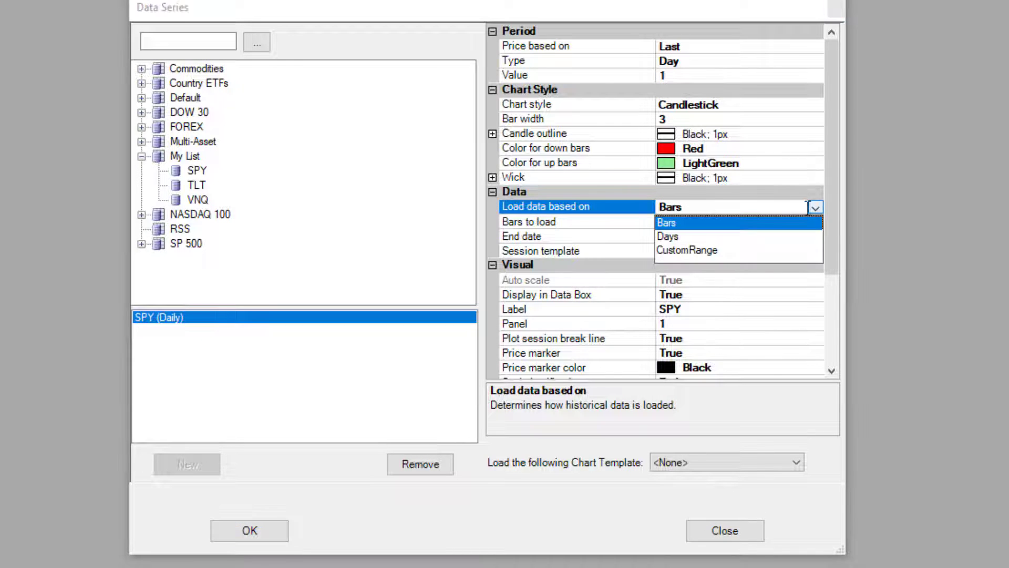
pyautogui.click(695, 251)
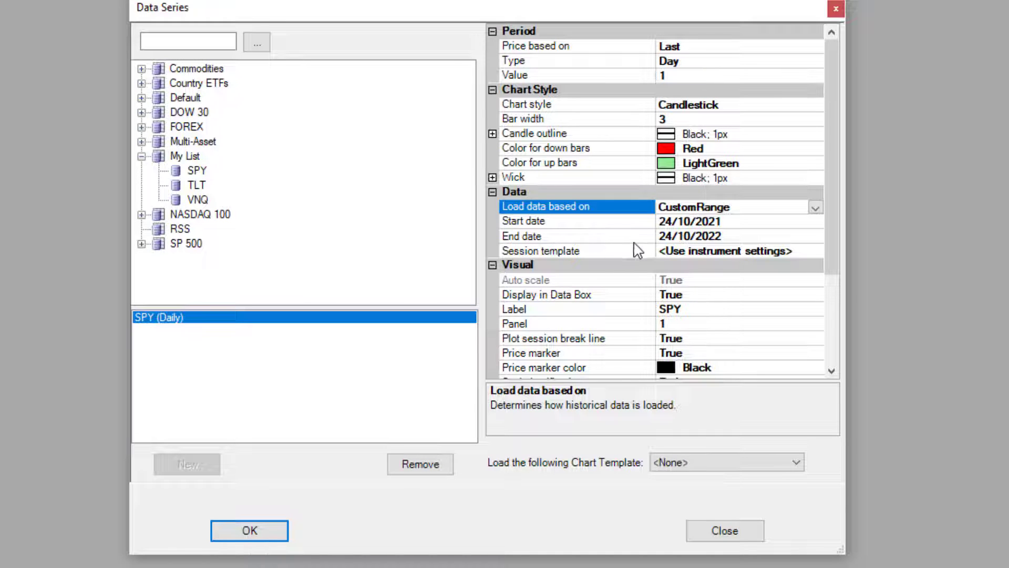
pyautogui.click(815, 208)
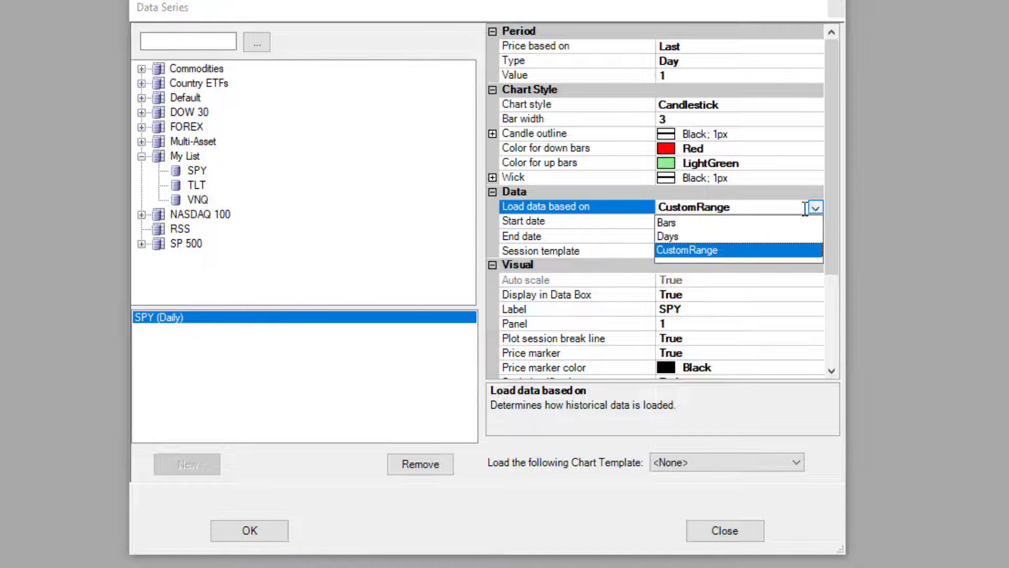
pyautogui.click(673, 237)
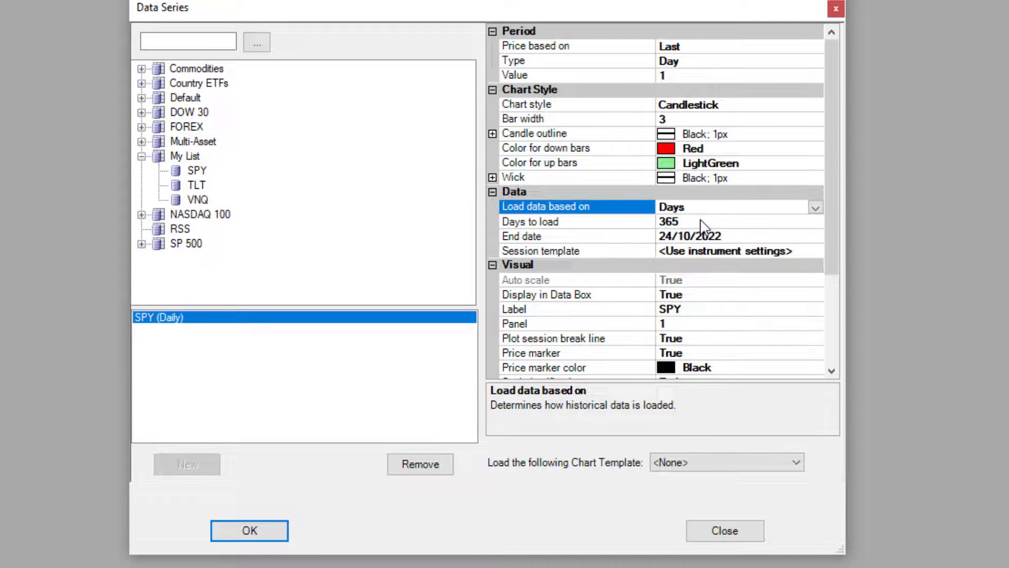
pyautogui.click(700, 220)
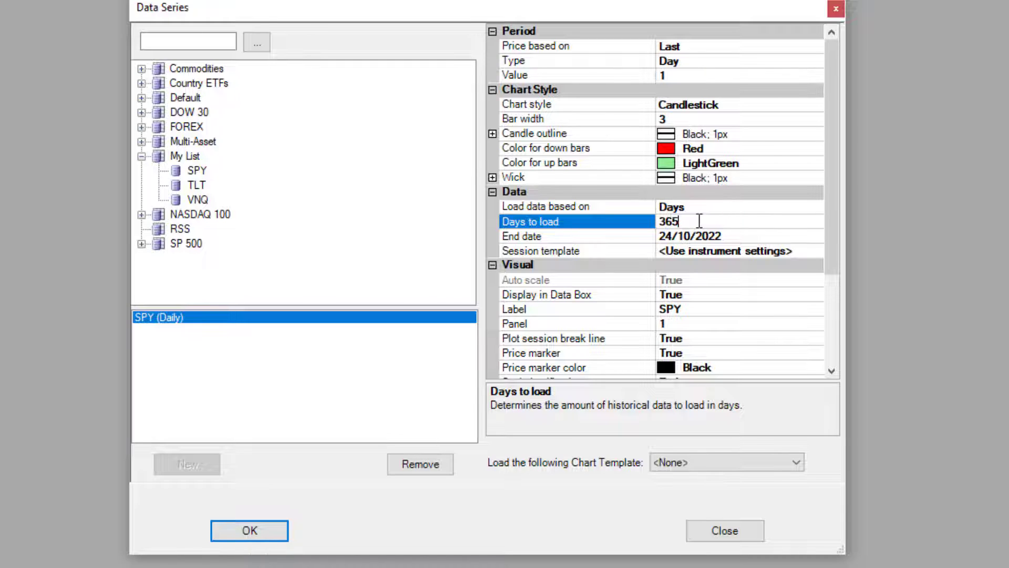
pyautogui.write('00')
pyautogui.click(747, 236)
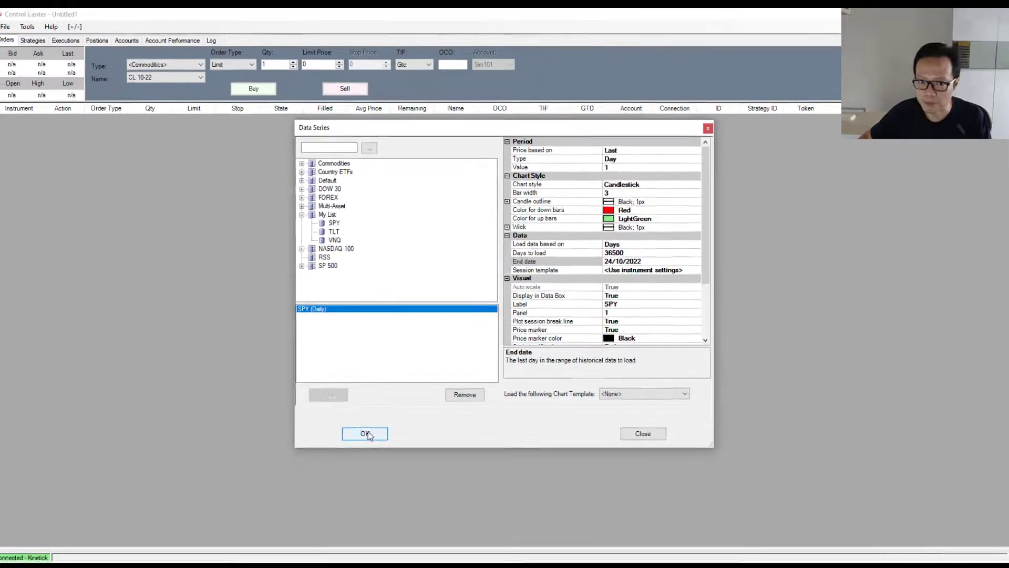
# - Open the SPY daily chart maximized and set its bar style to Line on Close
pyautogui.click(289, 498)
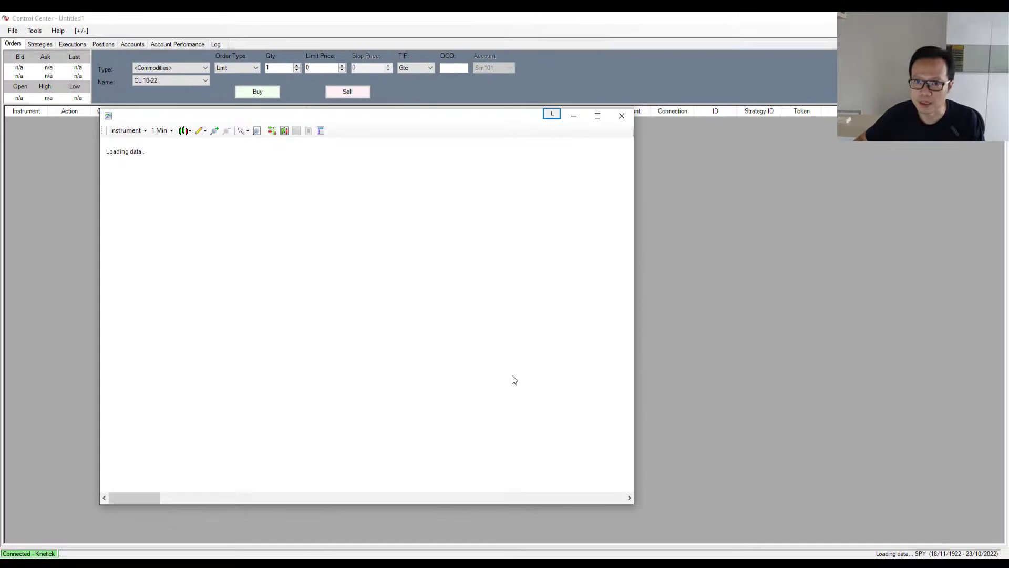
pyautogui.click(597, 116)
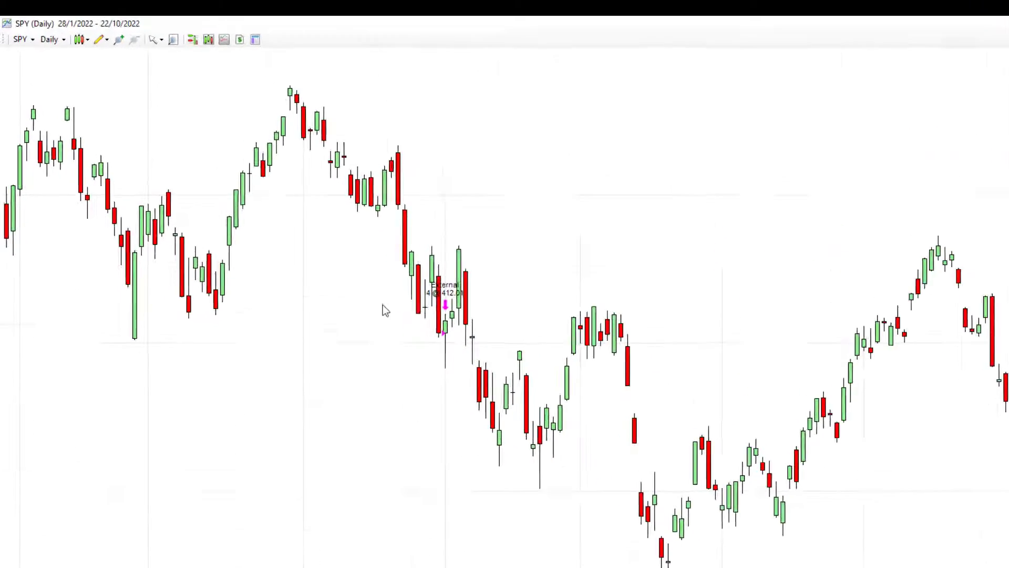
pyautogui.click(62, 32)
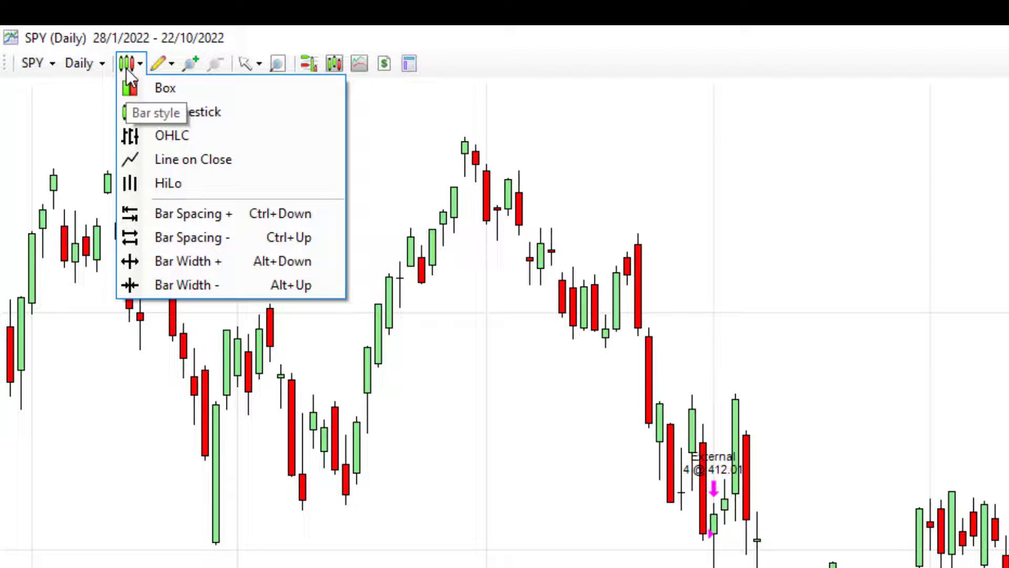
pyautogui.click(156, 137)
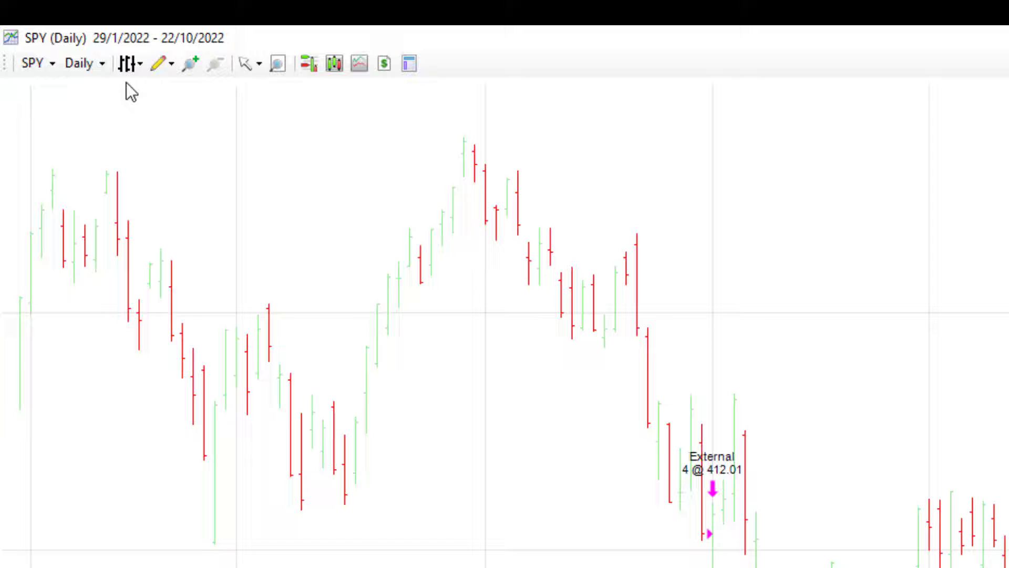
pyautogui.click(127, 64)
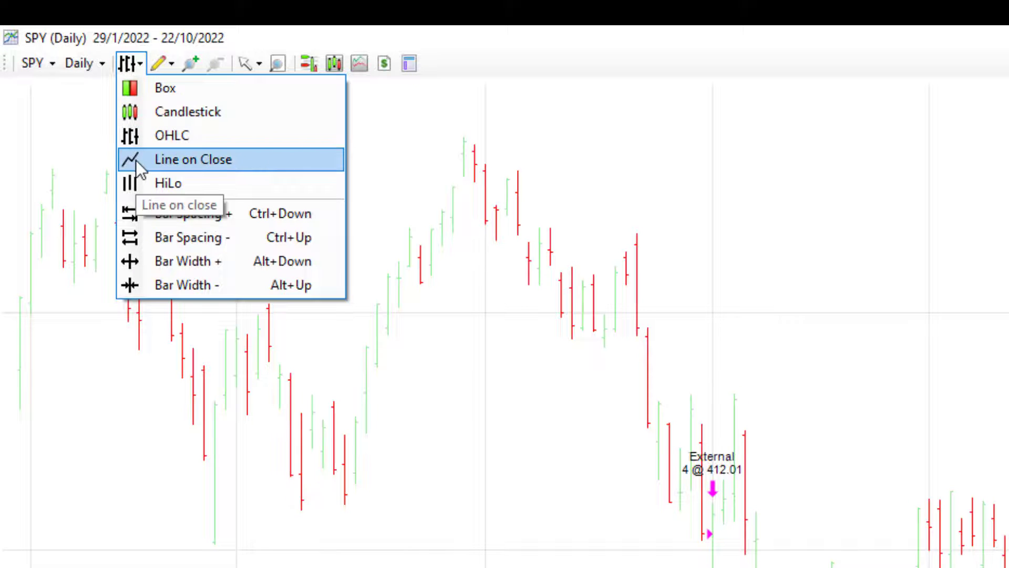
pyautogui.click(135, 159)
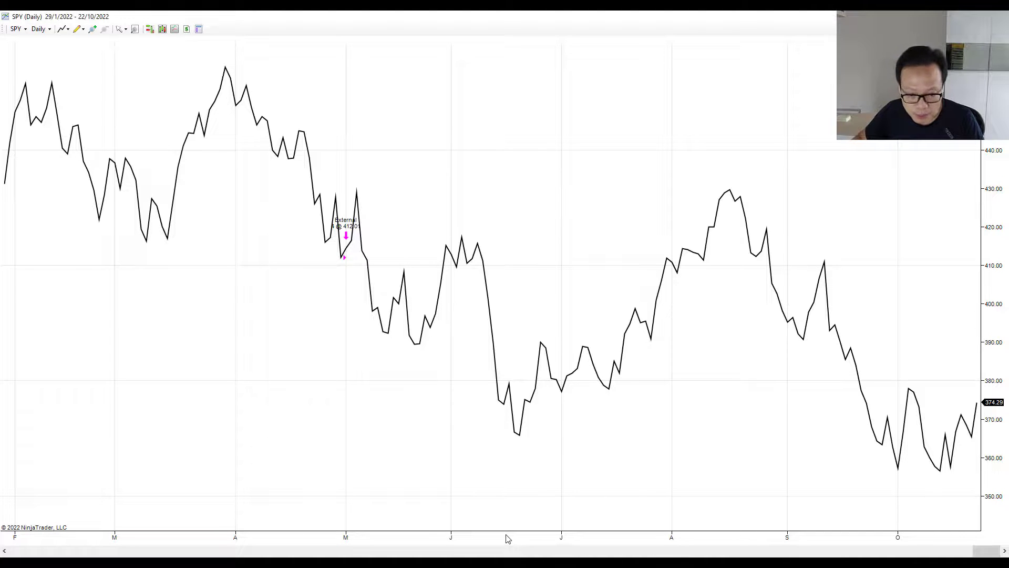
# - Compress the SPY chart's time axis to show more history, then look through the drawing tools
pyautogui.moveTo(507, 538)
pyautogui.mouseDown()
pyautogui.moveTo(649, 540)
pyautogui.moveTo(515, 546)
pyautogui.mouseUp()
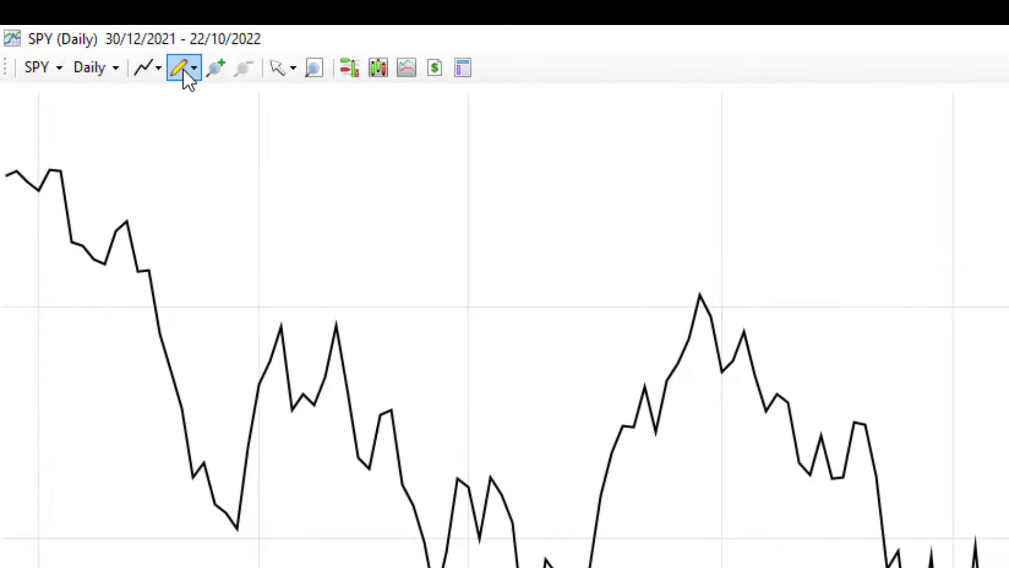
pyautogui.click(183, 68)
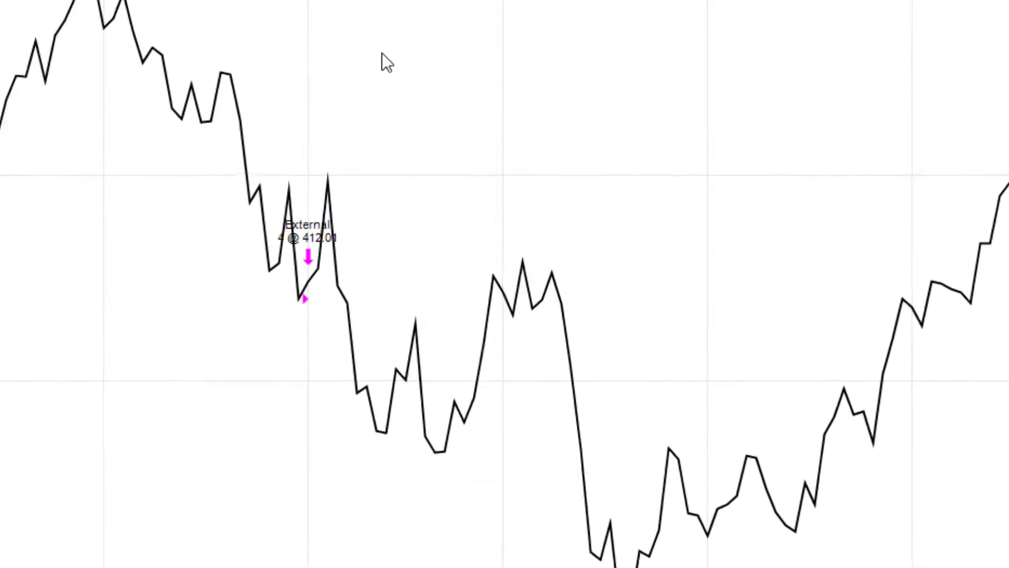
# - Add an SMA from the chart's Indicators dialog with its period set to 200
pyautogui.rightClick(439, 160)
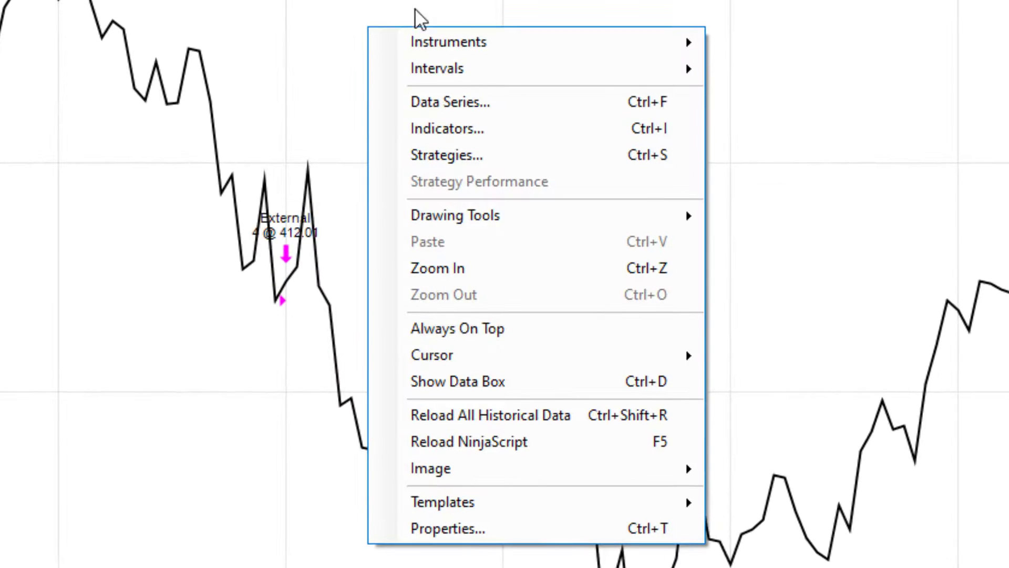
pyautogui.click(478, 129)
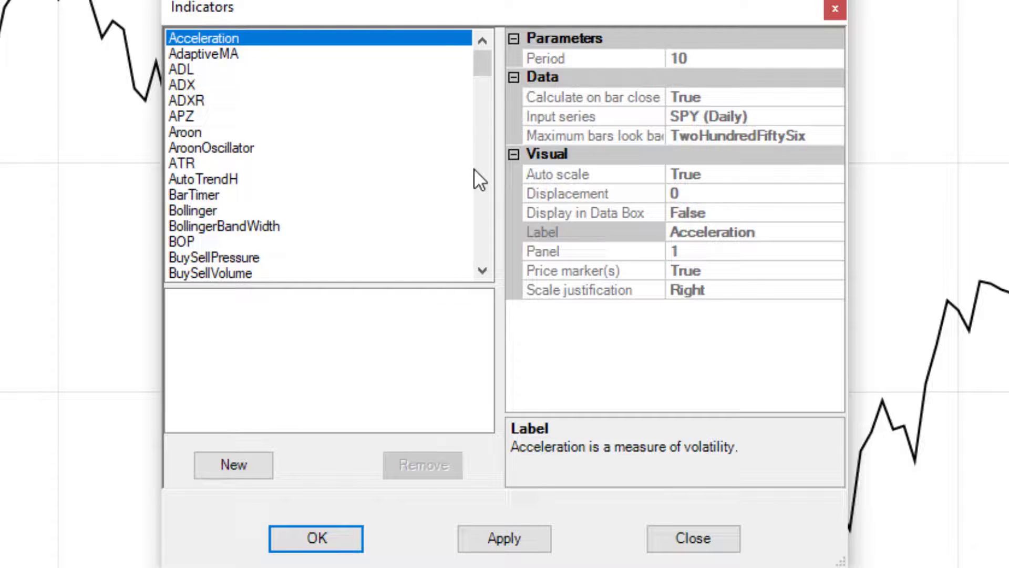
pyautogui.moveTo(487, 62)
pyautogui.mouseDown()
pyautogui.moveTo(483, 253)
pyautogui.moveTo(493, 200)
pyautogui.mouseUp()
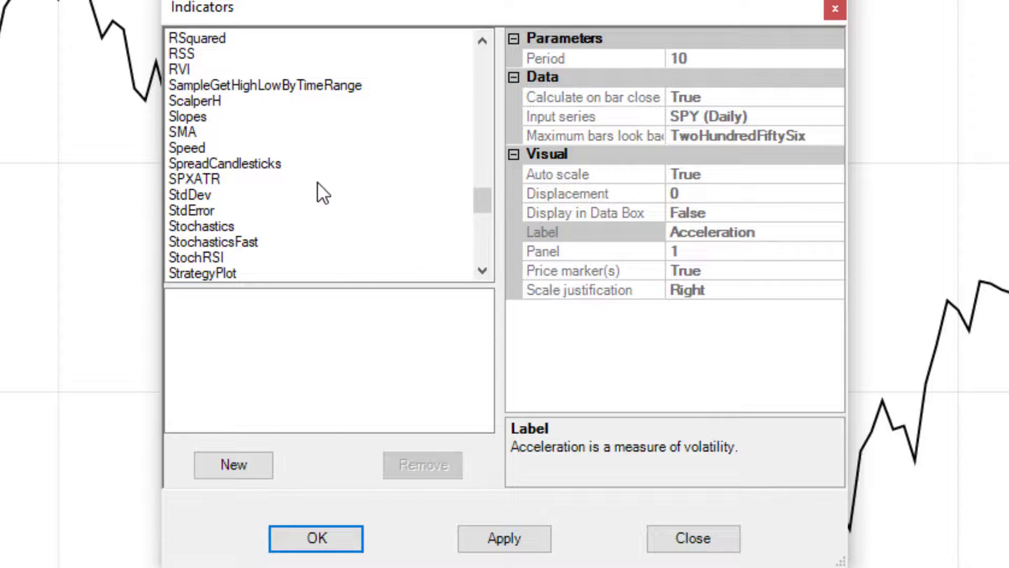
pyautogui.click(186, 131)
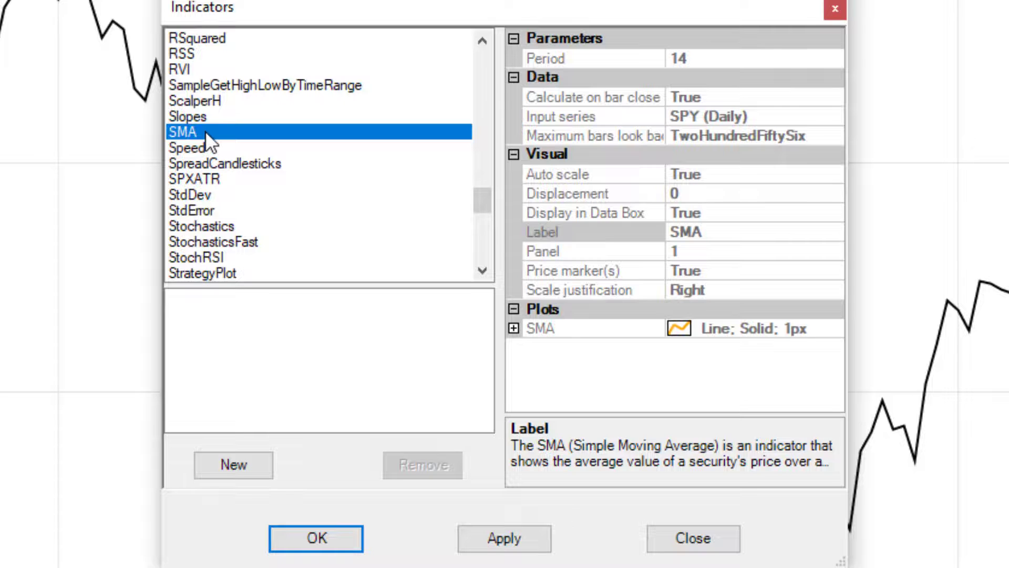
pyautogui.doubleClick(204, 132)
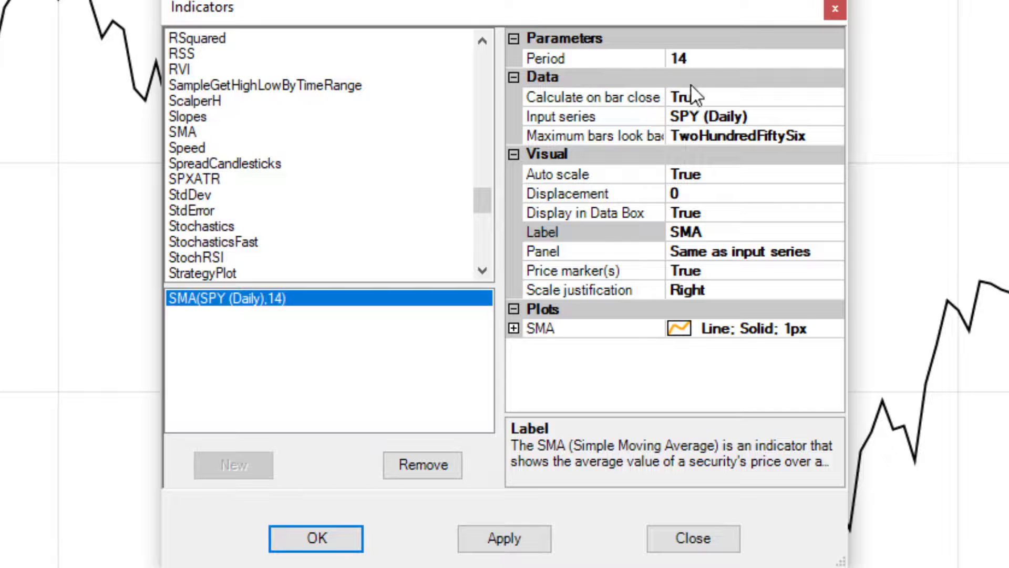
pyautogui.click(705, 60)
pyautogui.click(634, 65)
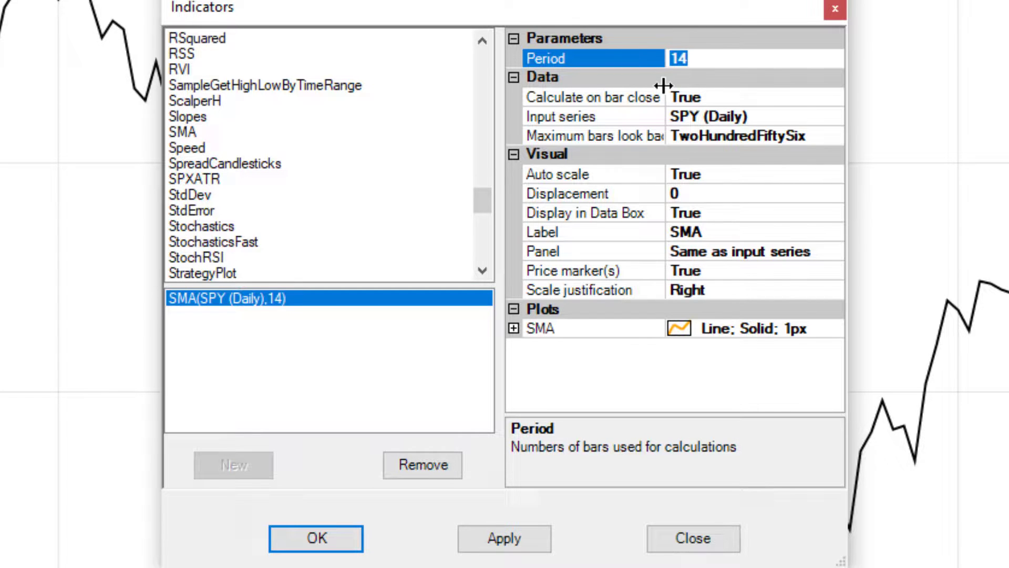
pyautogui.write('200')
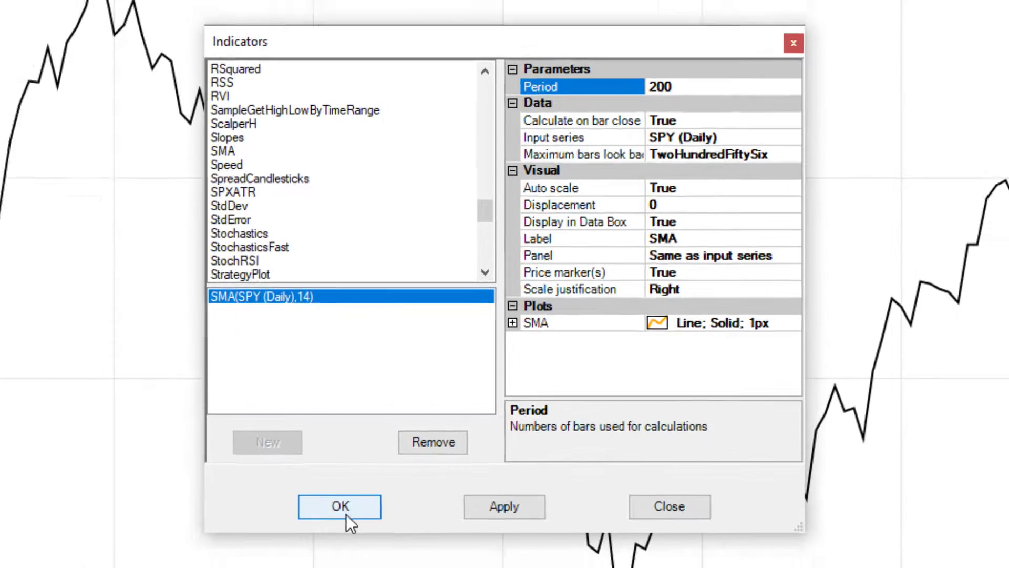
# - Apply the 200-day SMA, then compress and scroll the time axis back to 1996–2003
pyautogui.click(315, 538)
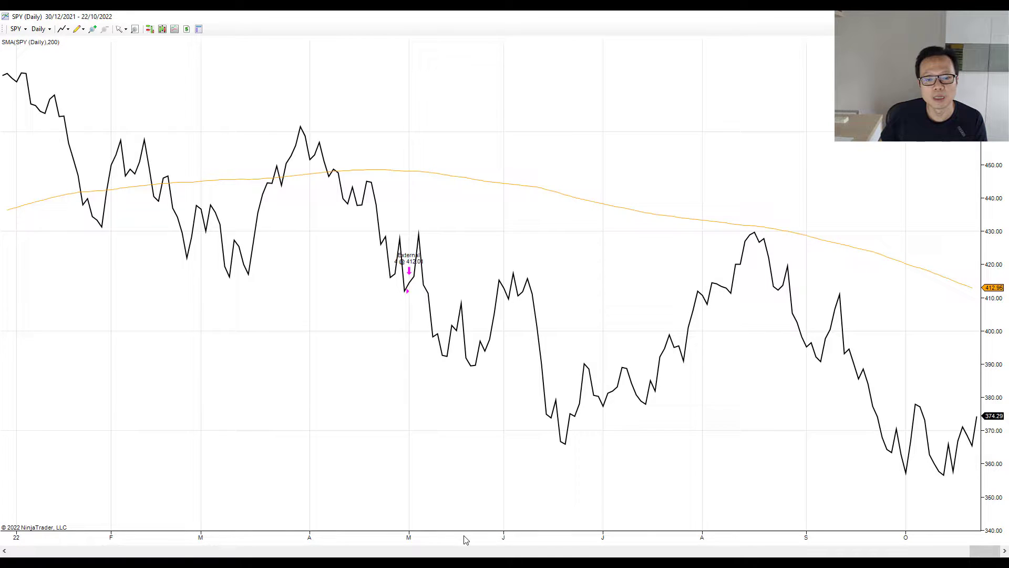
pyautogui.moveTo(464, 539); pyautogui.dragTo(662, 538)
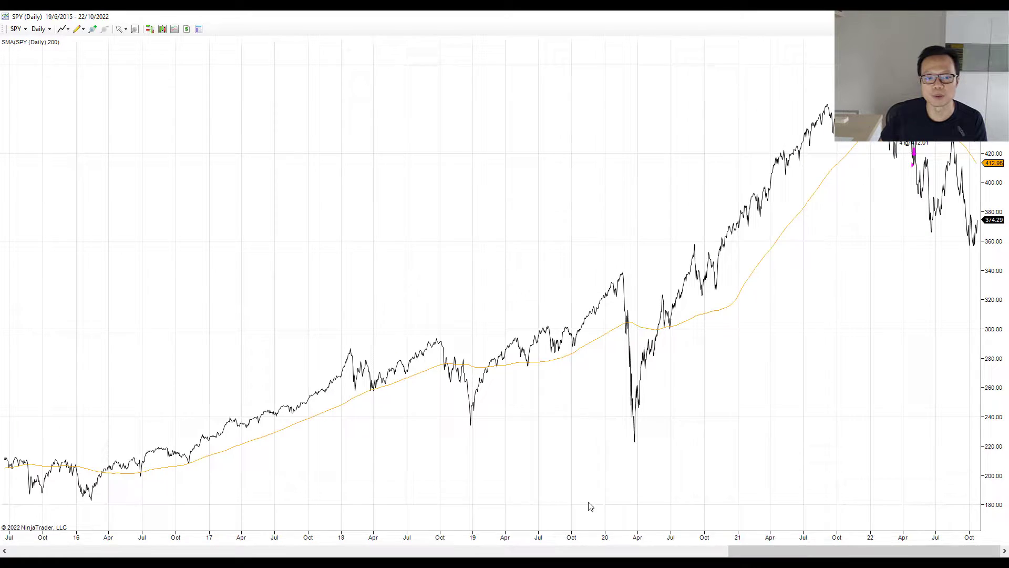
pyautogui.moveTo(478, 473); pyautogui.dragTo(815, 449)
pyautogui.moveTo(762, 550); pyautogui.dragTo(131, 549)
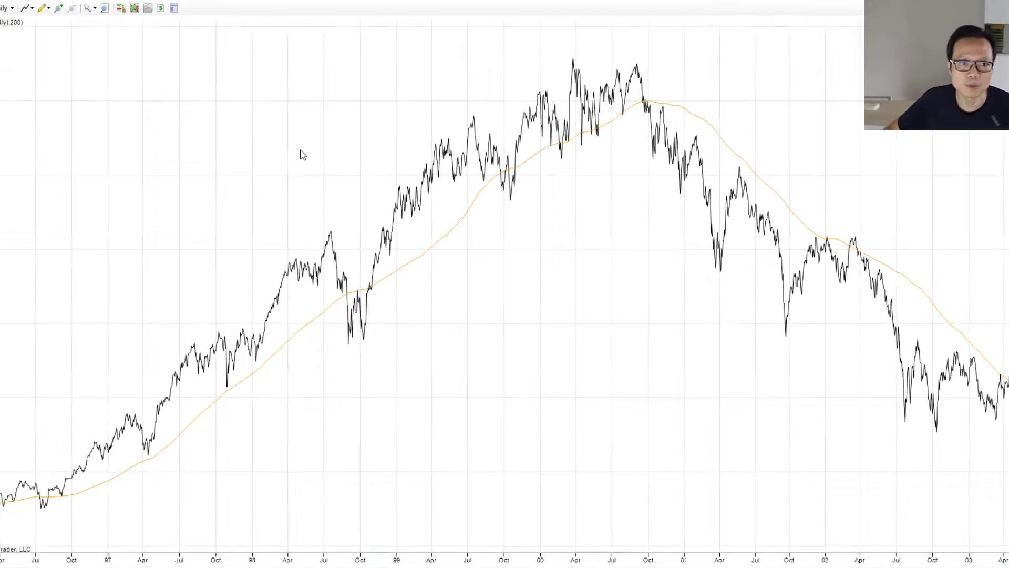
# - Add an RSI indicator with period 14 and smoothing 3, placed in its own panel
pyautogui.rightClick(129, 40)
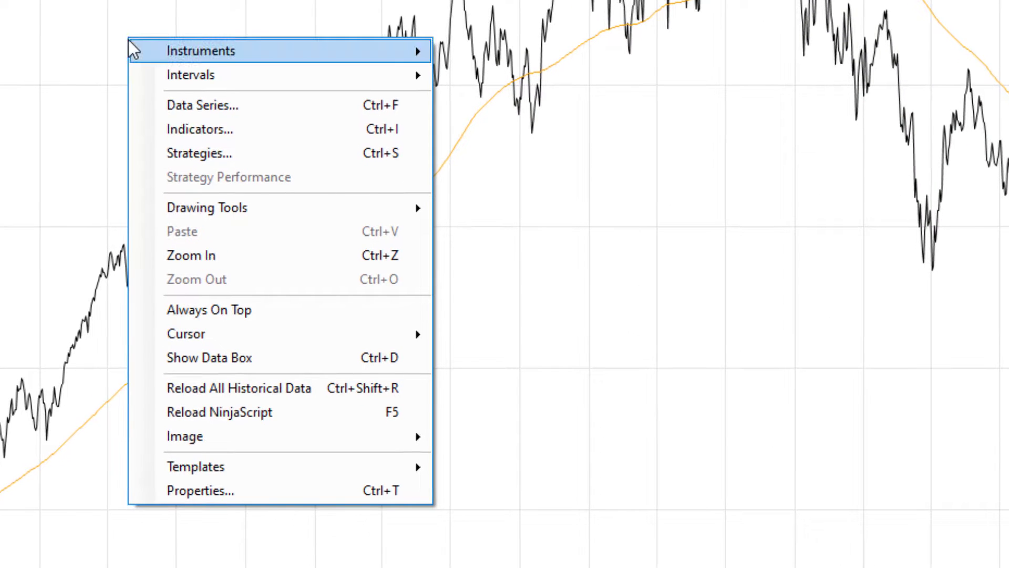
pyautogui.click(258, 129)
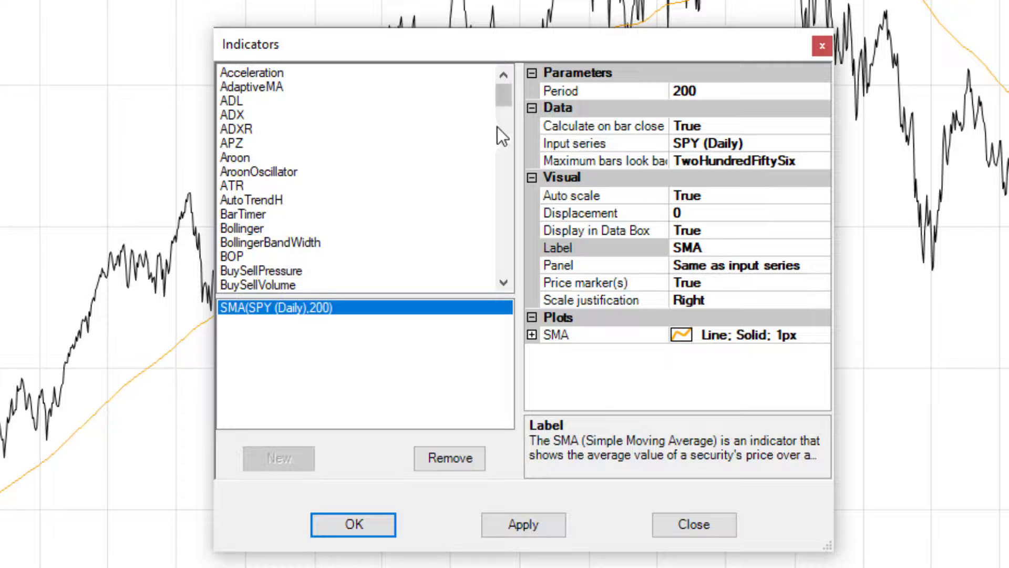
pyautogui.moveTo(503, 97)
pyautogui.mouseDown()
pyautogui.moveTo(508, 217)
pyautogui.moveTo(507, 209)
pyautogui.mouseUp()
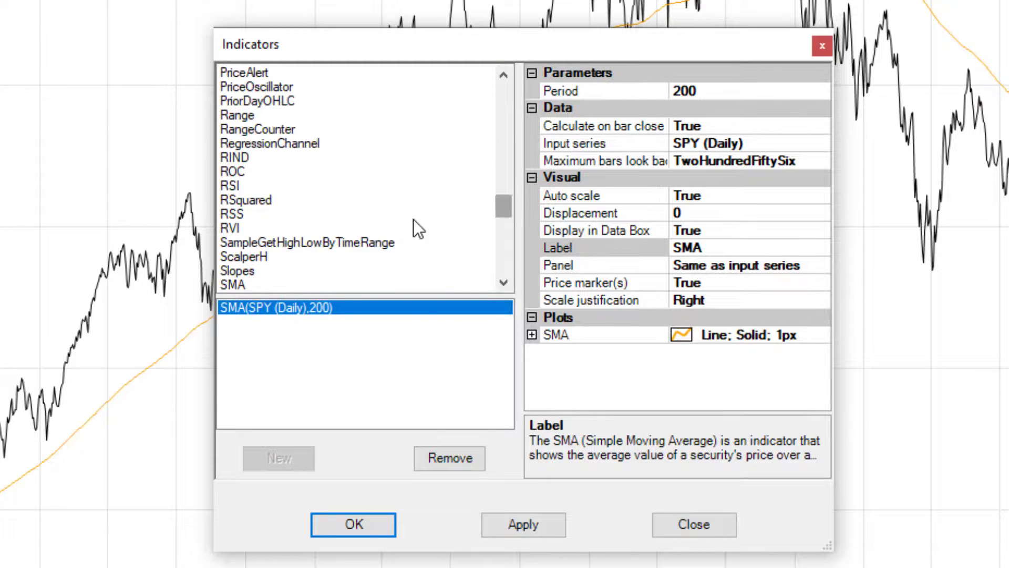
pyautogui.click(229, 186)
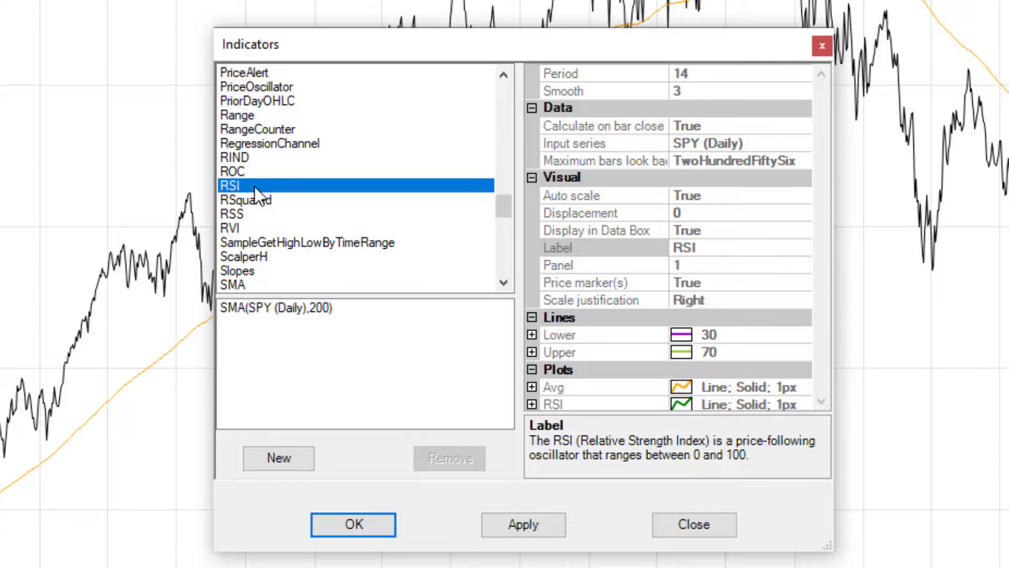
pyautogui.doubleClick(254, 186)
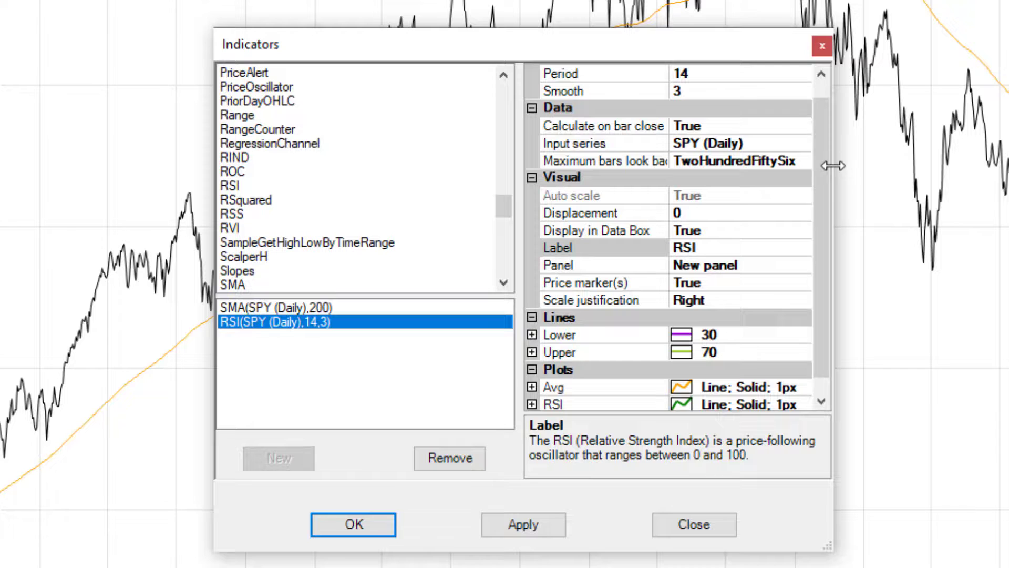
pyautogui.click(819, 87)
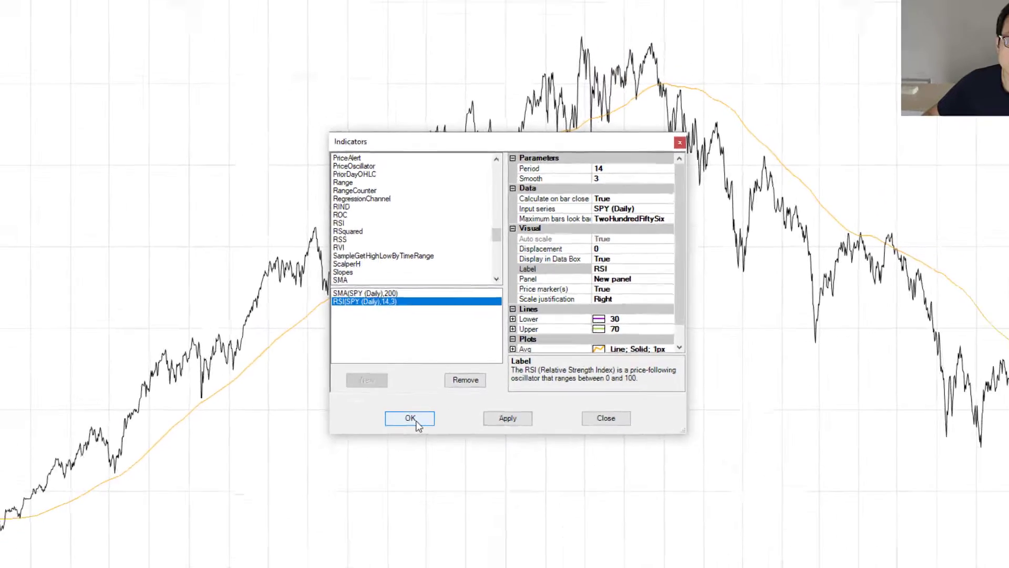
# - Confirm the Indicators dialog so the RSI(14,3) panel appears below the SPY price chart
pyautogui.click(354, 524)
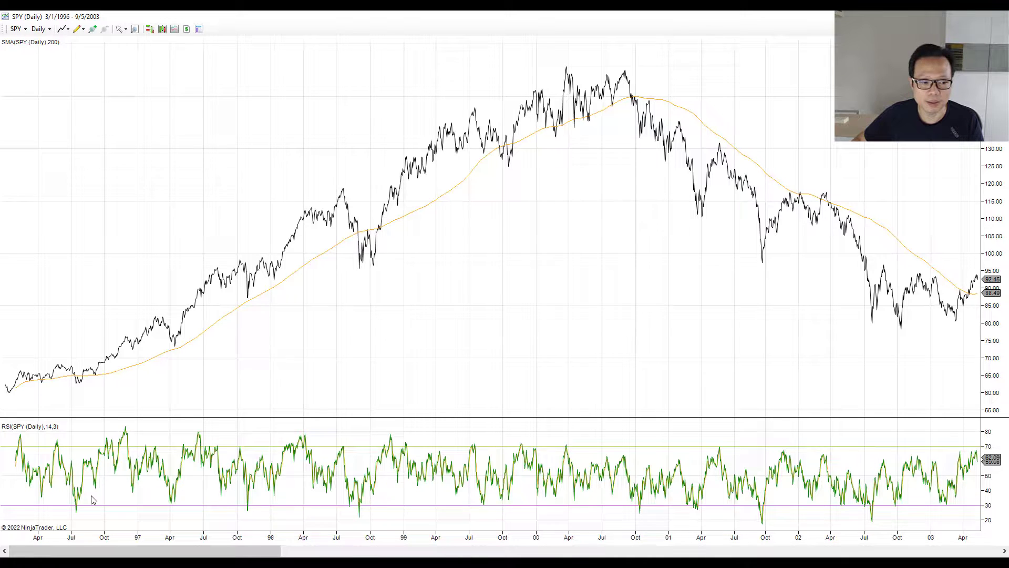